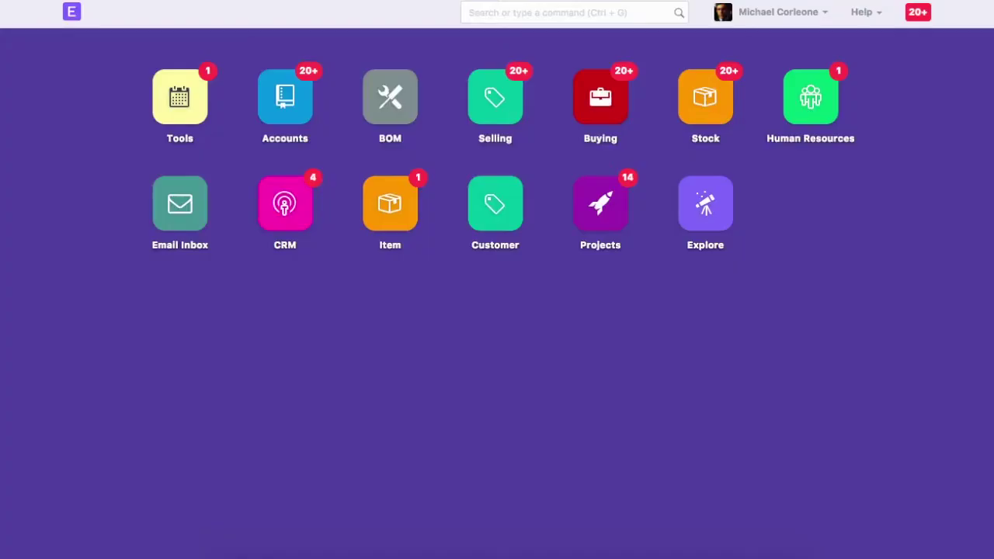
# Step: Open the Projects module from the desk home
pyautogui.click(601, 231)
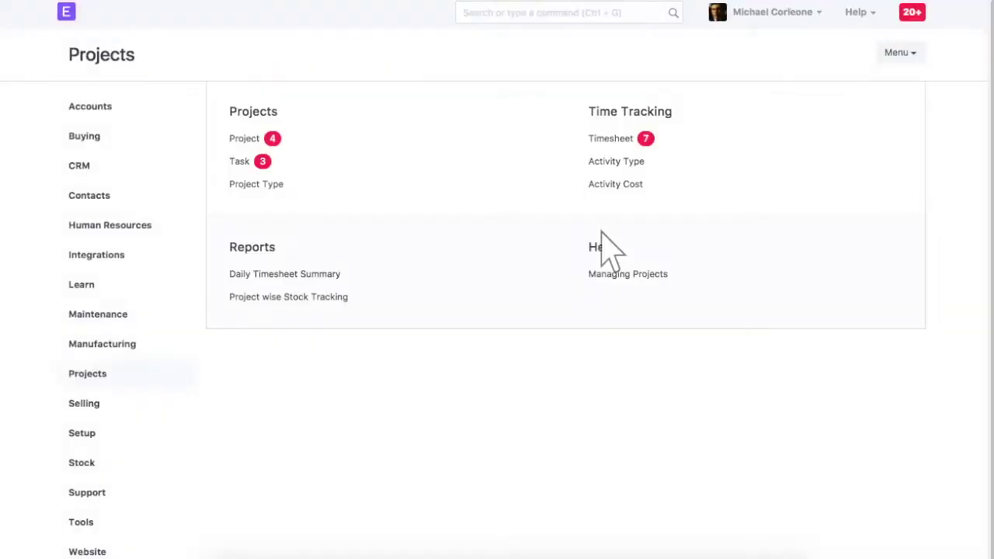
# Step: Start a new task with the subject 'Test iPhone X'
pyautogui.click(241, 164)
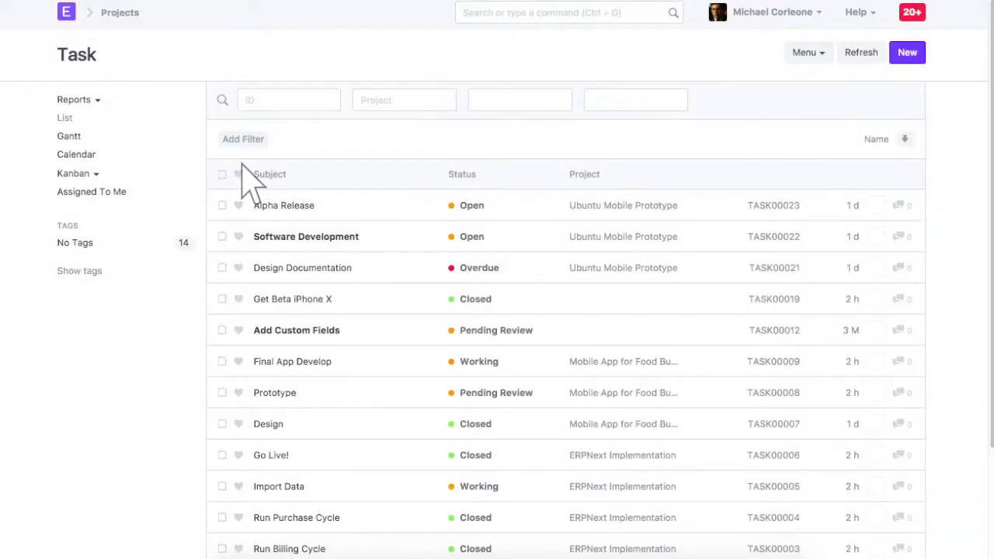
pyautogui.click(909, 55)
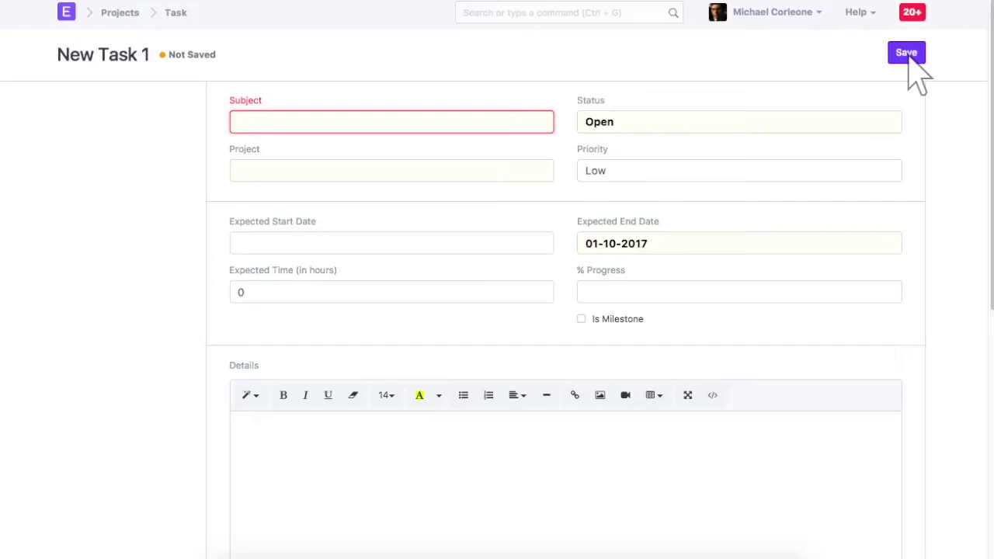
pyautogui.write('Test iPhone X')
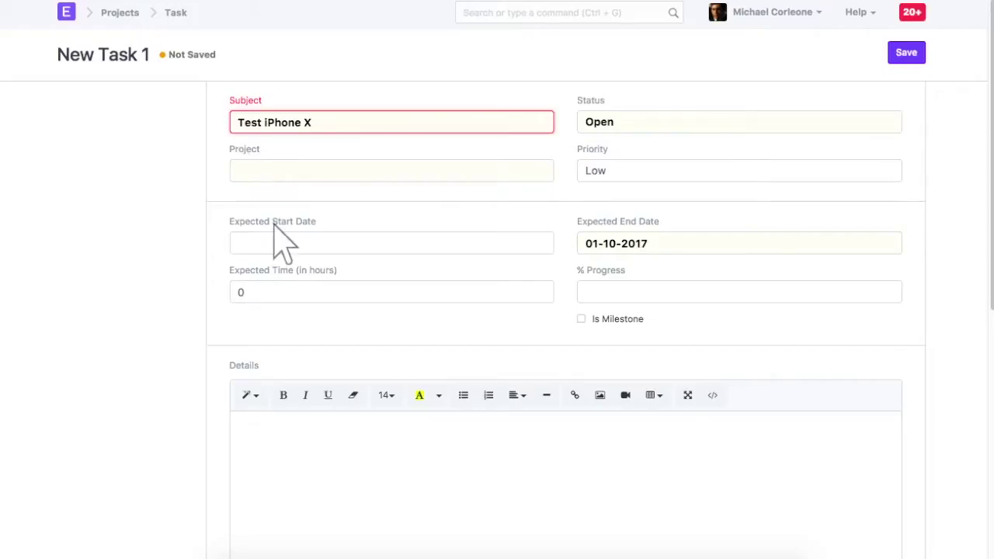
# Step: Set expected start 25-09-2017 and end 28-09-2017, then save the task
pyautogui.scroll(-3, 284, 243)
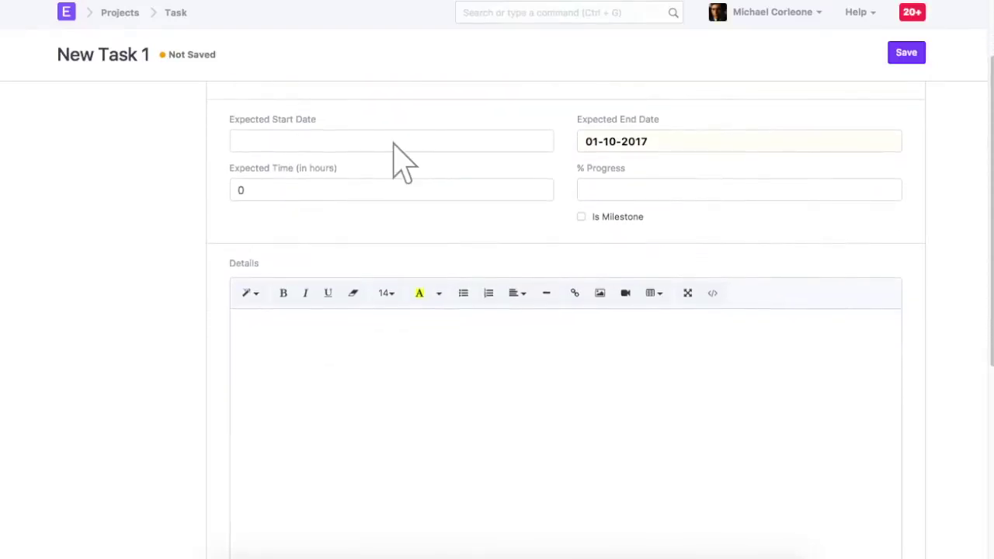
pyautogui.click(394, 144)
pyautogui.write('25-09-2017')
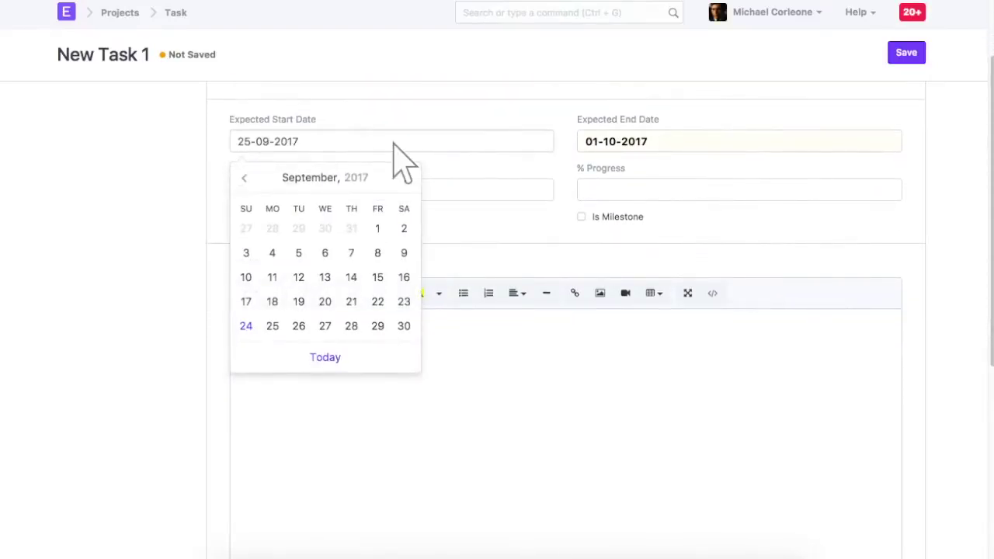
pyautogui.click(742, 143)
pyautogui.hotkey('ctrl', 'a')
pyautogui.write('28-09-2017')
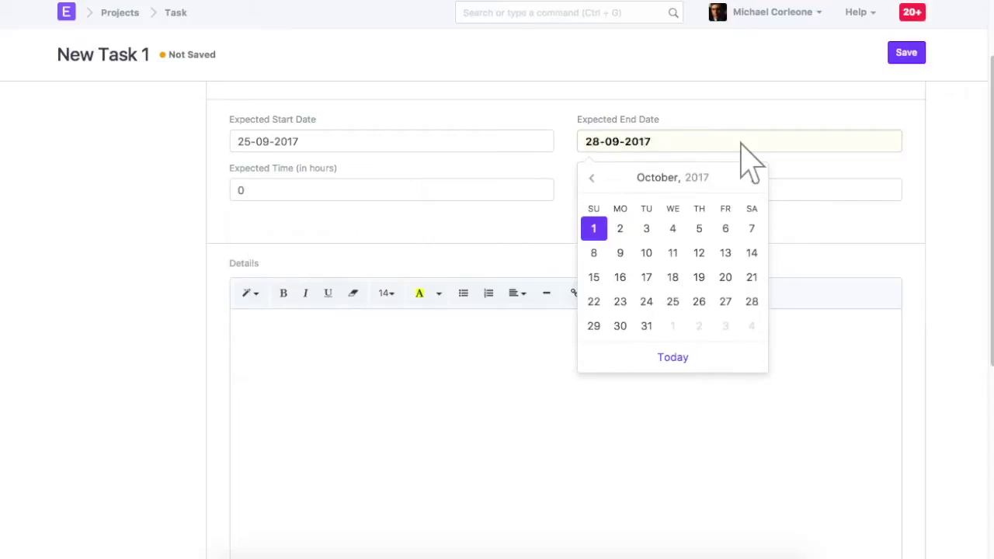
pyautogui.click(909, 56)
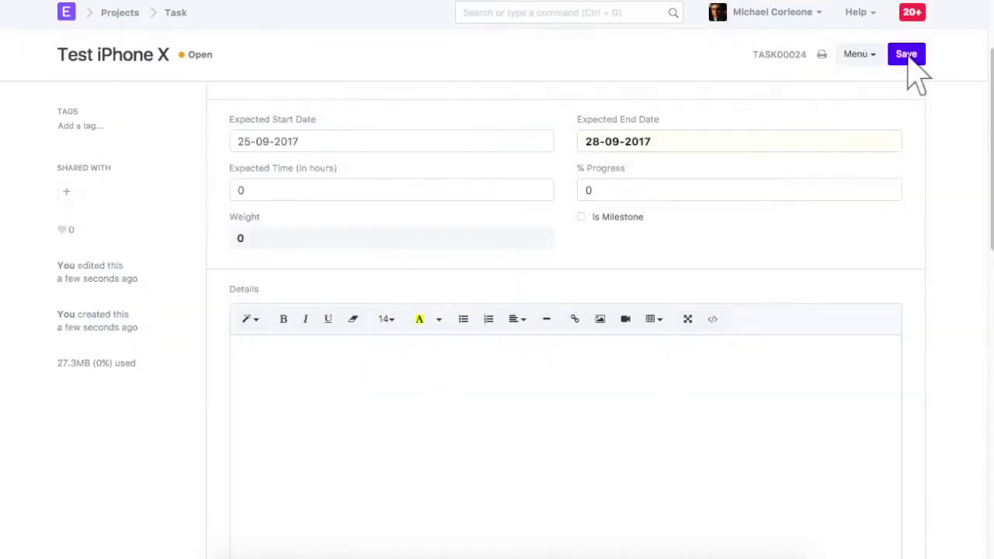
# Step: Set the task's progress to 20%
pyautogui.click(613, 190)
pyautogui.write('20')
pyautogui.scroll(-2, 742, 211)
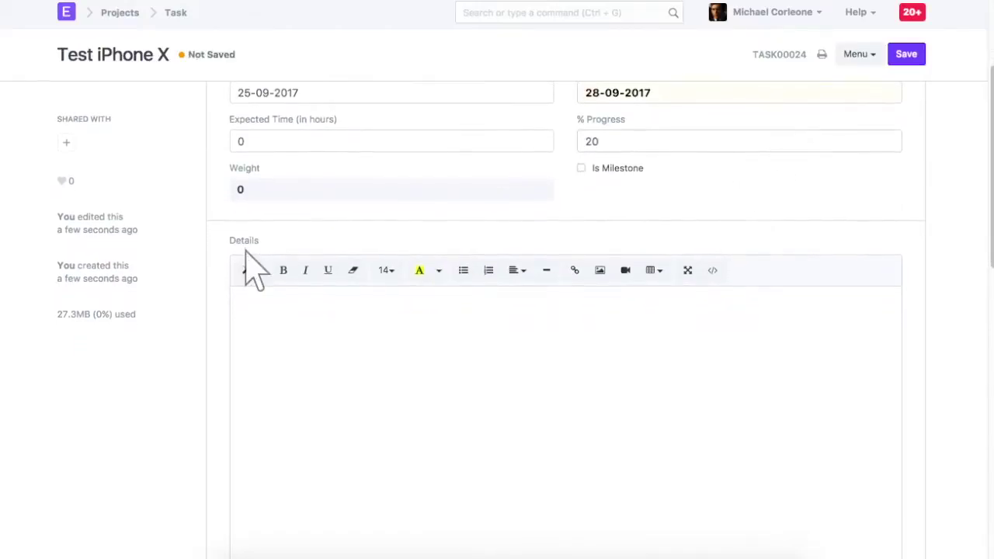
# Step: Write details 'Test Face ID, Cameras, UI navigation.' and add an empty dependency row
pyautogui.click(568, 395)
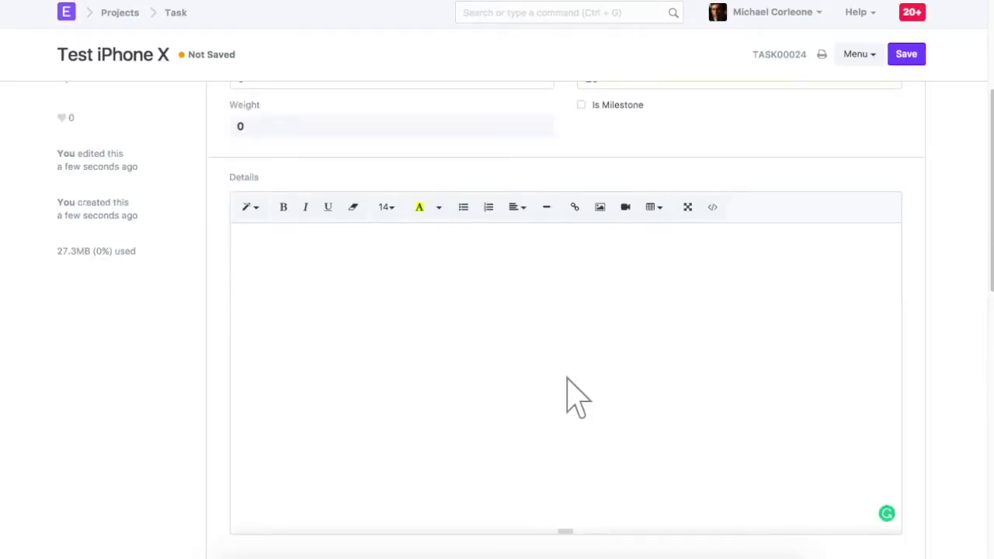
pyautogui.write('Test Face ID')
pyautogui.scroll(-2, 568, 395)
pyautogui.write(', Cameras, UI navigation.')
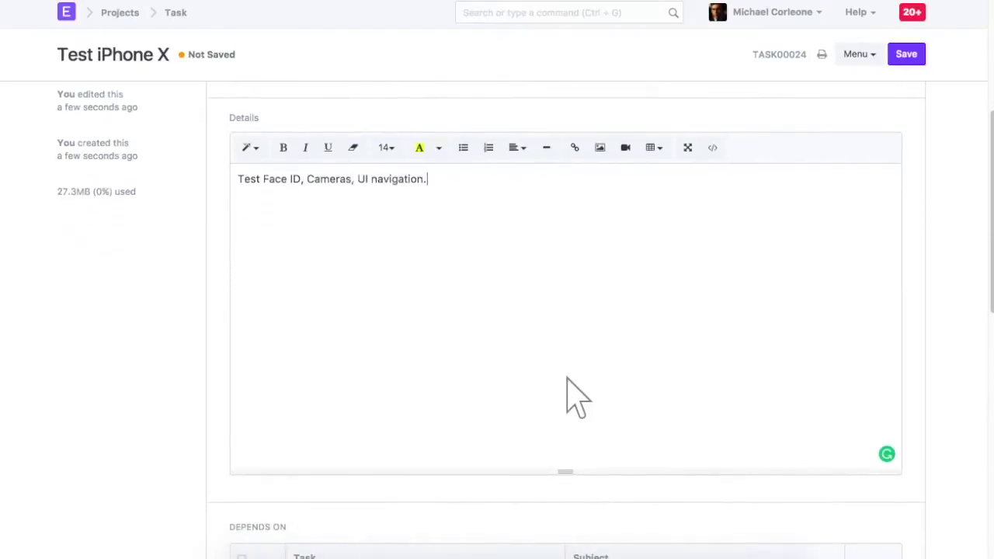
pyautogui.scroll(-5, 575, 396)
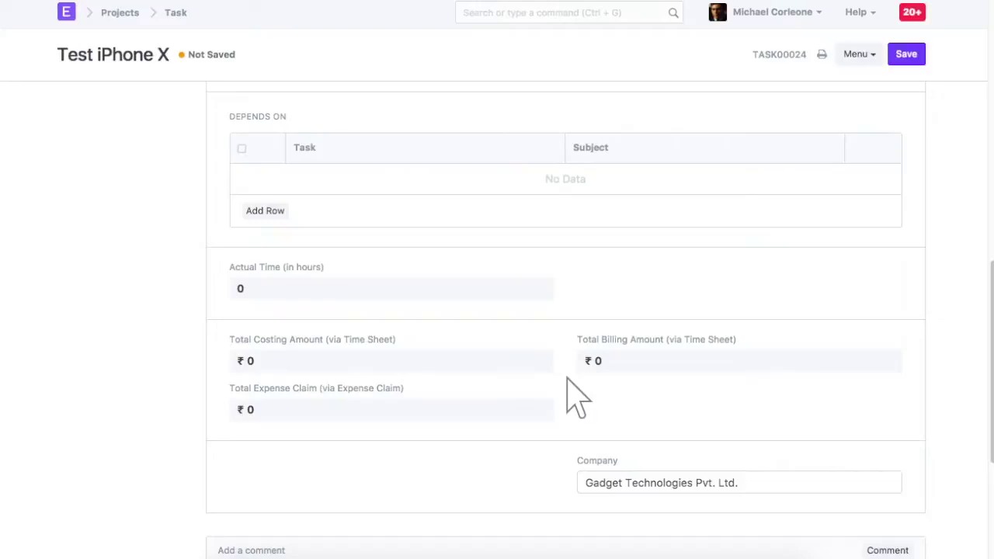
pyautogui.click(266, 210)
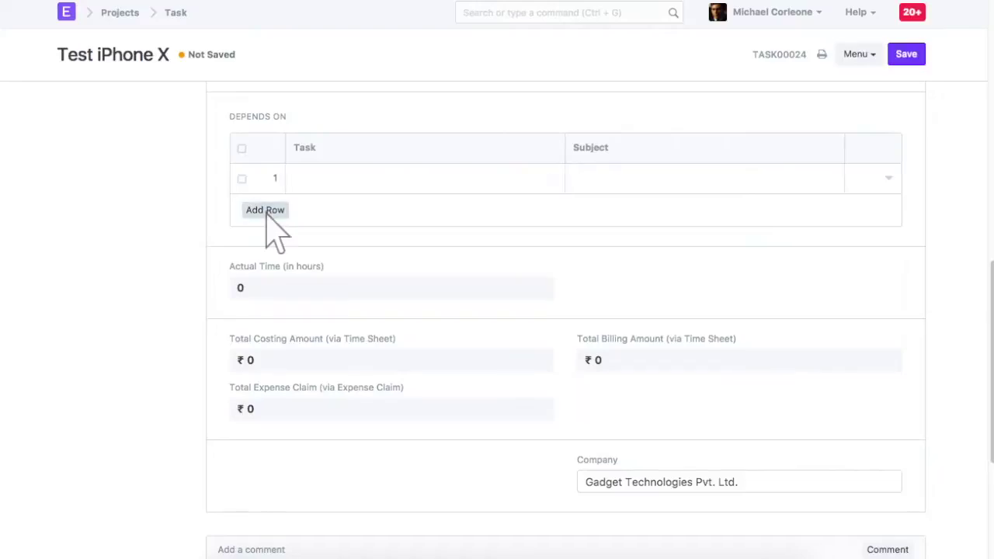
# Step: Make the task depend on TASK00019 (Get Beta iPhone X) and save it
pyautogui.click(889, 178)
pyautogui.click(406, 240)
pyautogui.write('19')
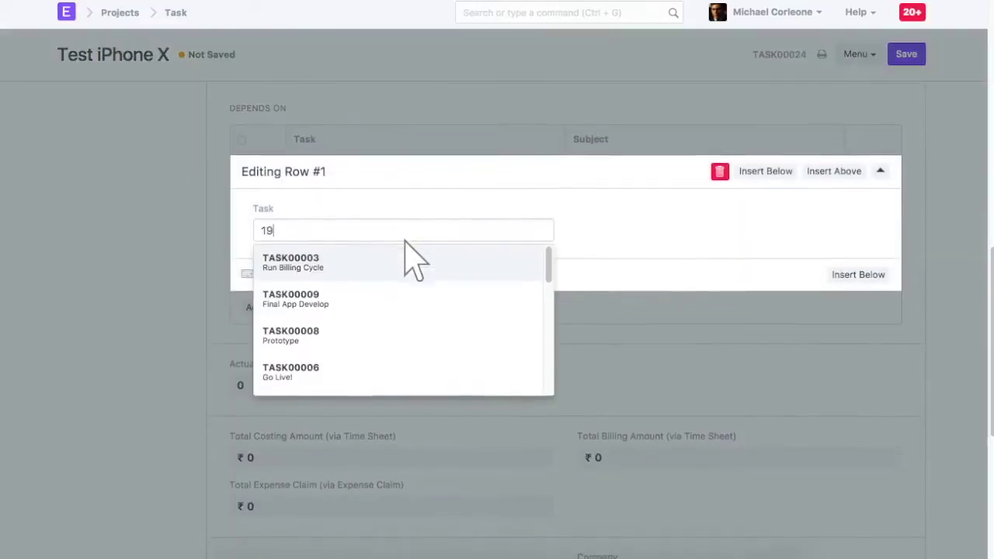
pyautogui.press('Return')
pyautogui.press('Escape')
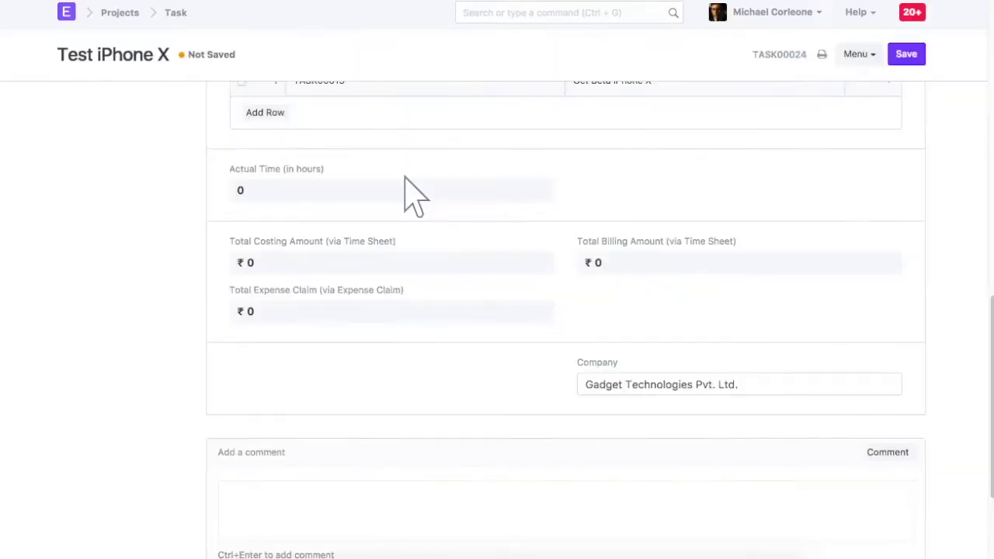
pyautogui.click(909, 62)
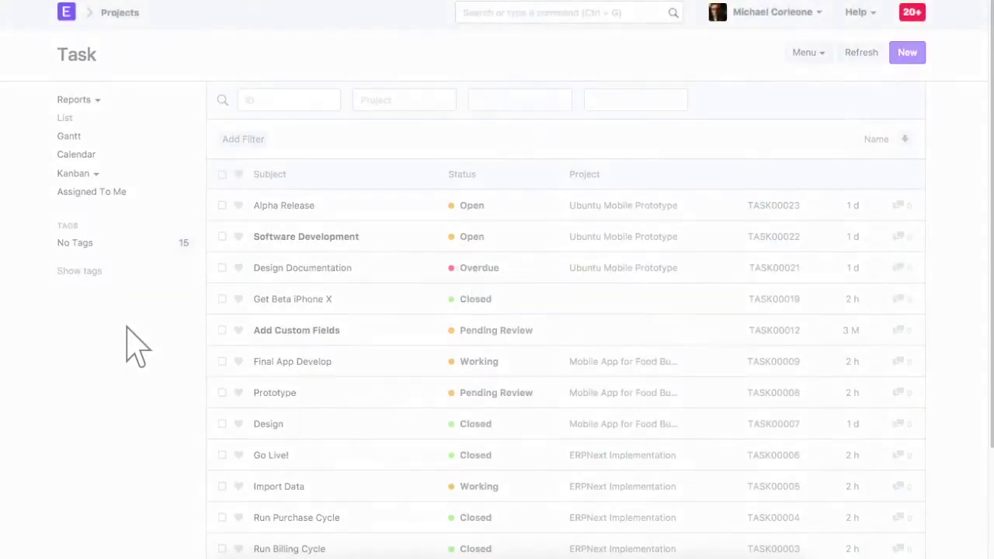
# Step: Browse the Task Gantt chart timeline, then go back to the task
pyautogui.click(68, 140)
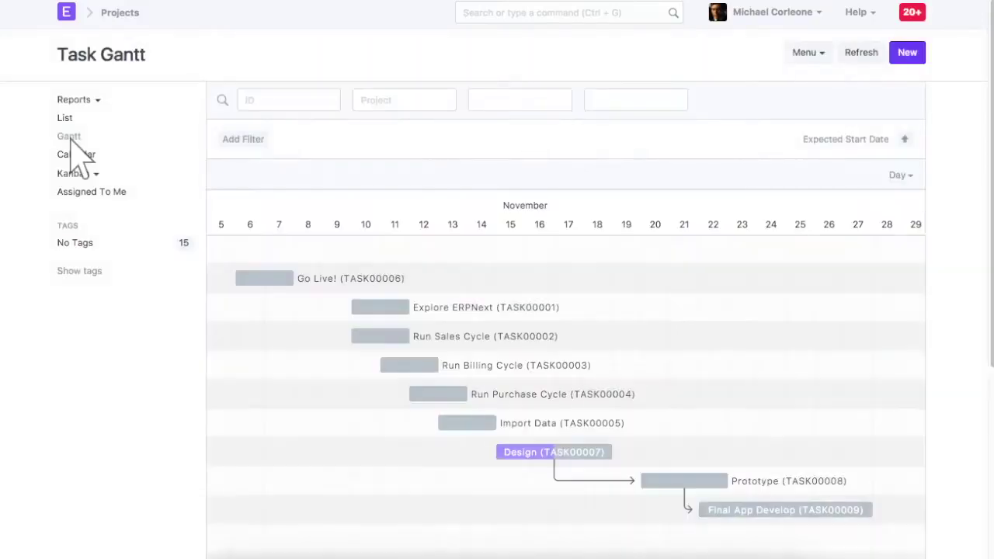
pyautogui.scroll(-5, 70, 140)
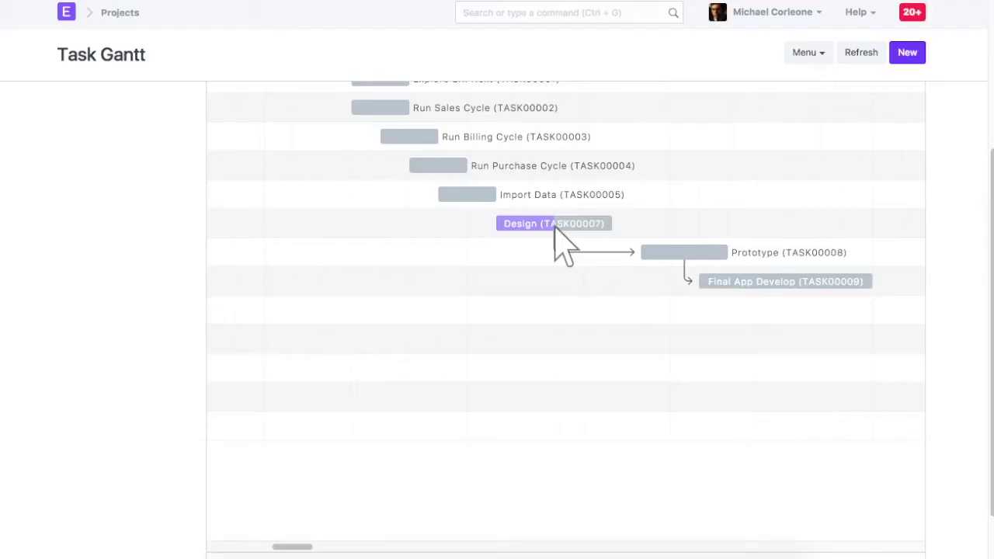
pyautogui.scroll(5, 555, 227)
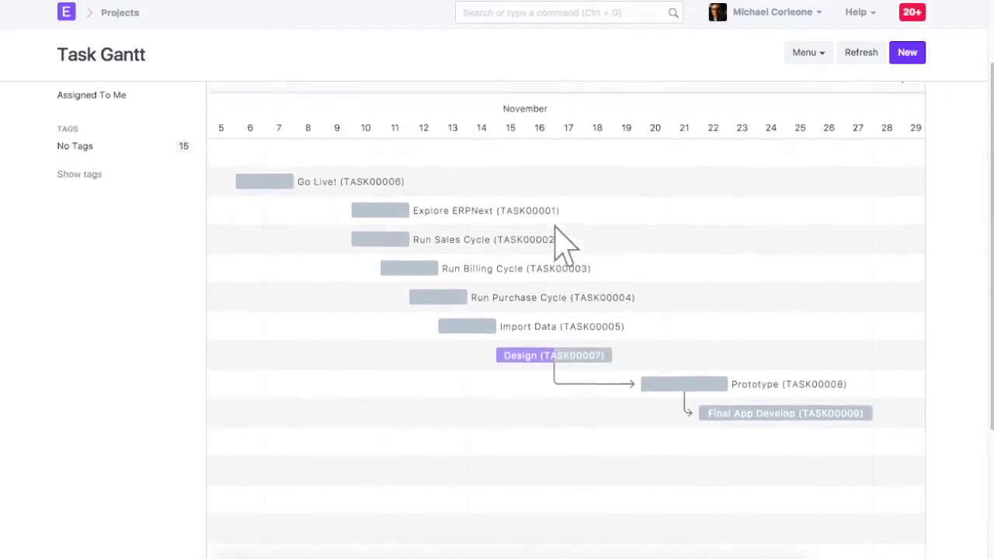
pyautogui.click(65, 119)
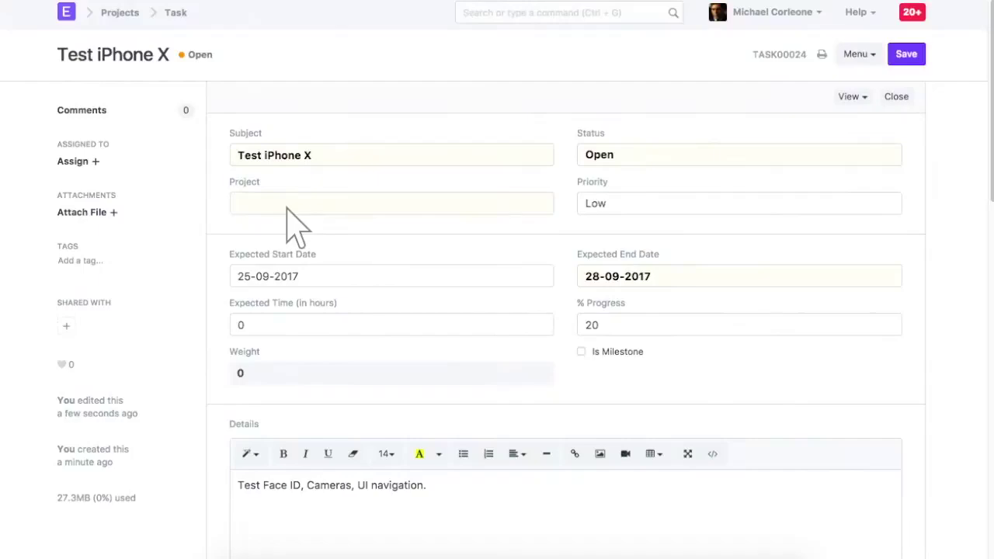
# Step: Show TASK00024's timesheets, find none, and start a new timesheet
pyautogui.click(850, 97)
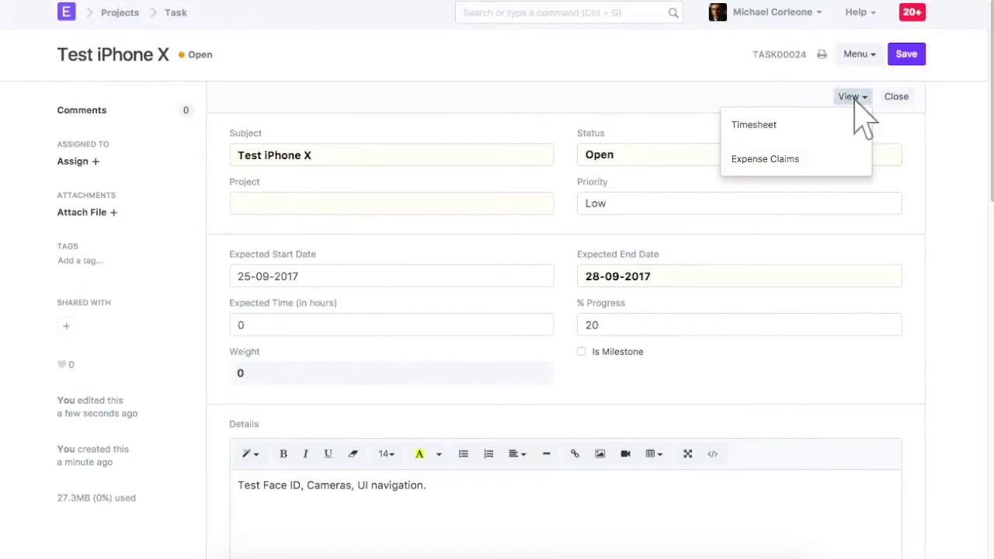
pyautogui.click(815, 129)
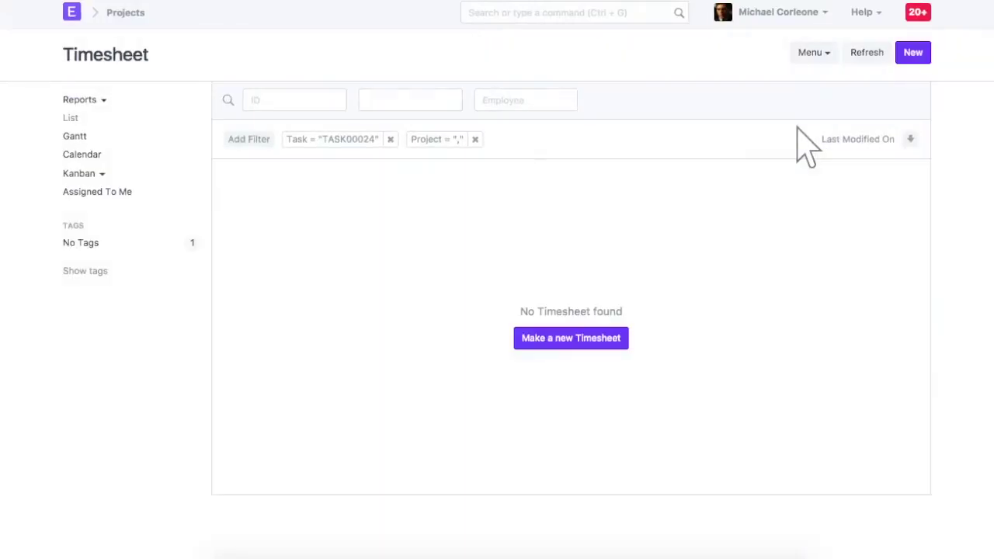
pyautogui.click(914, 53)
pyautogui.scroll(-4, 923, 73)
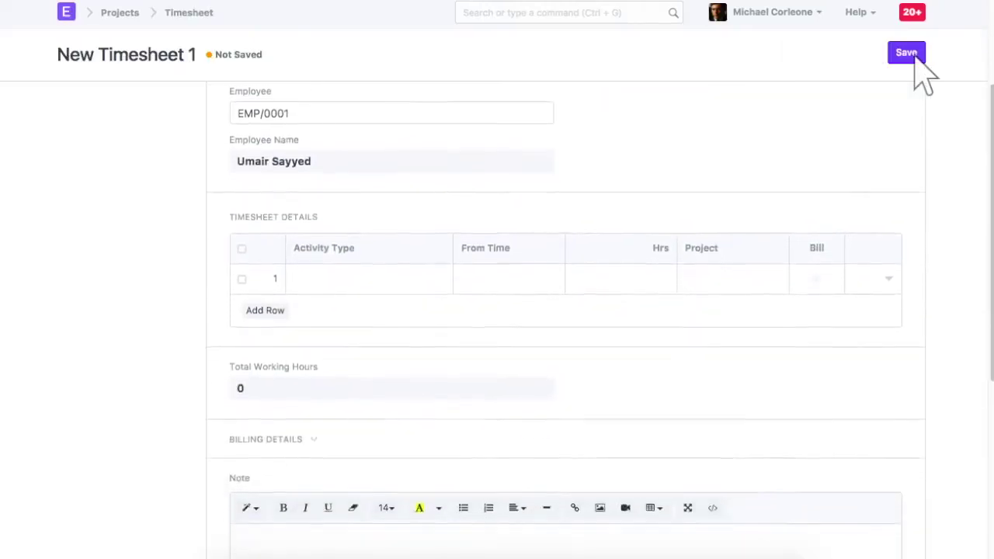
pyautogui.click(890, 178)
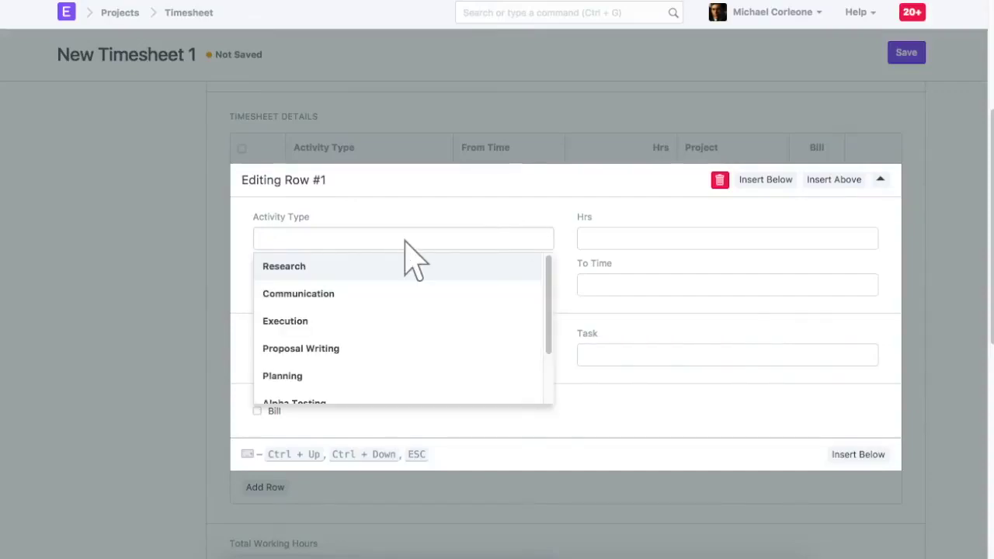
pyautogui.write('alpha')
pyautogui.click(404, 167)
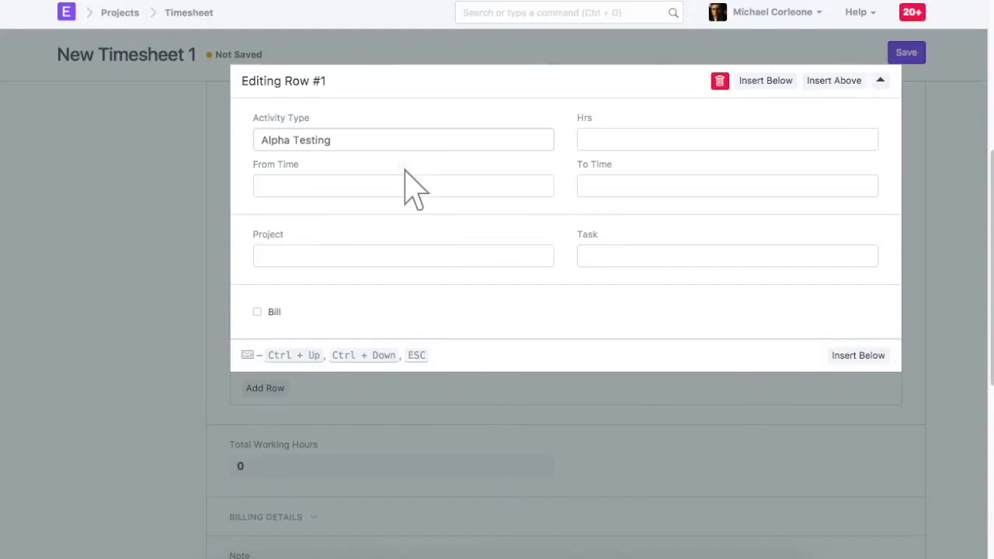
pyautogui.click(406, 187)
pyautogui.write('23-09-2')
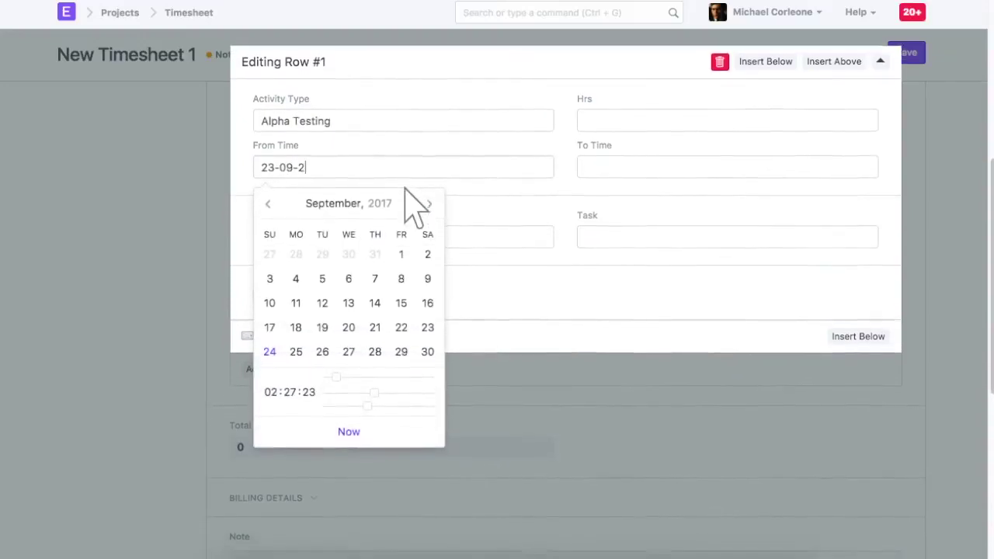
pyautogui.write('017 11:30:00')
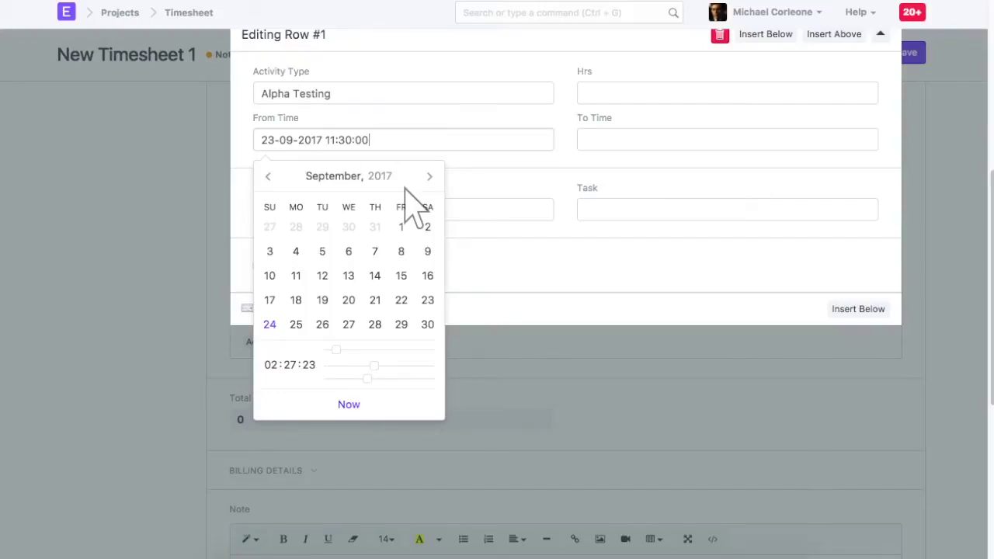
pyautogui.click(731, 94)
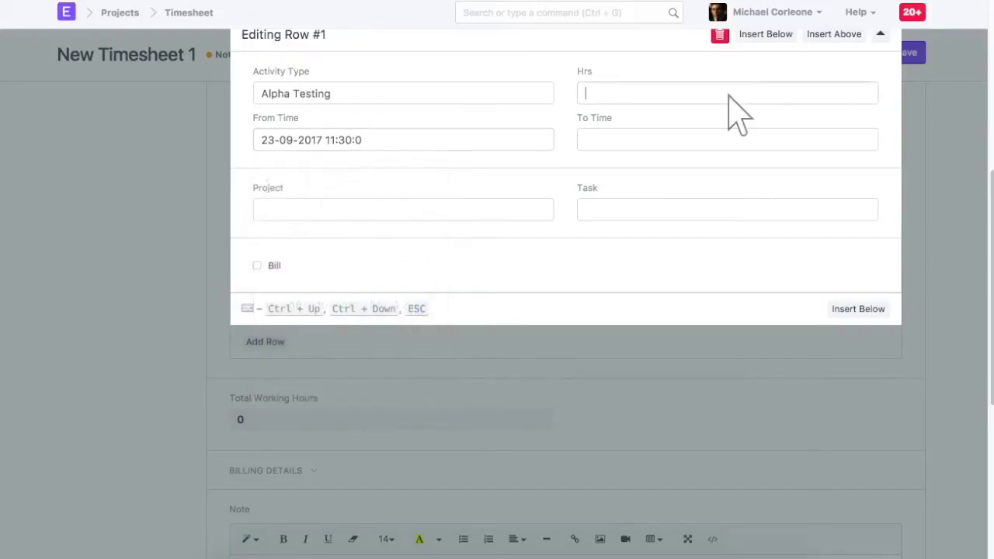
pyautogui.write('3')
pyautogui.scroll(2, 733, 111)
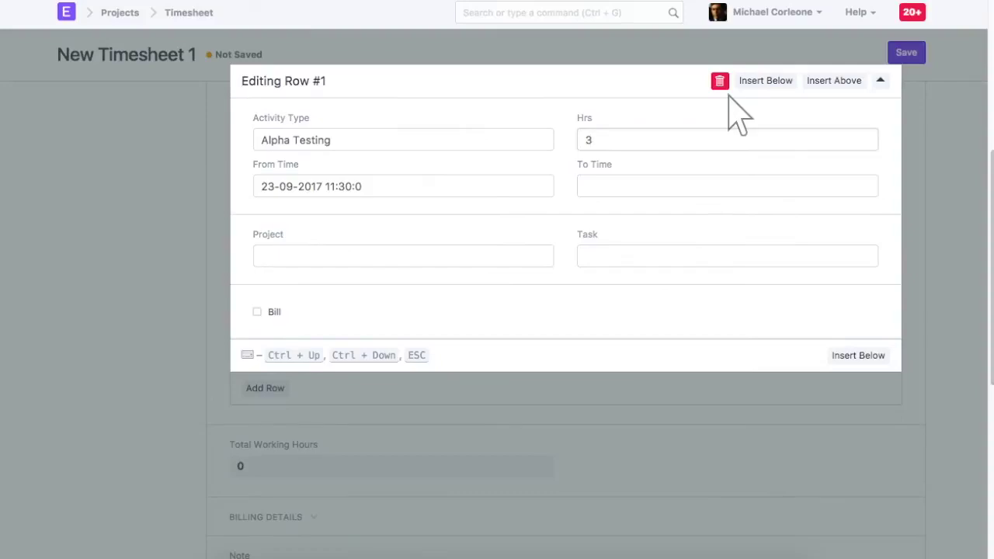
# Step: Link the time log row to task TASK00024
pyautogui.click(730, 258)
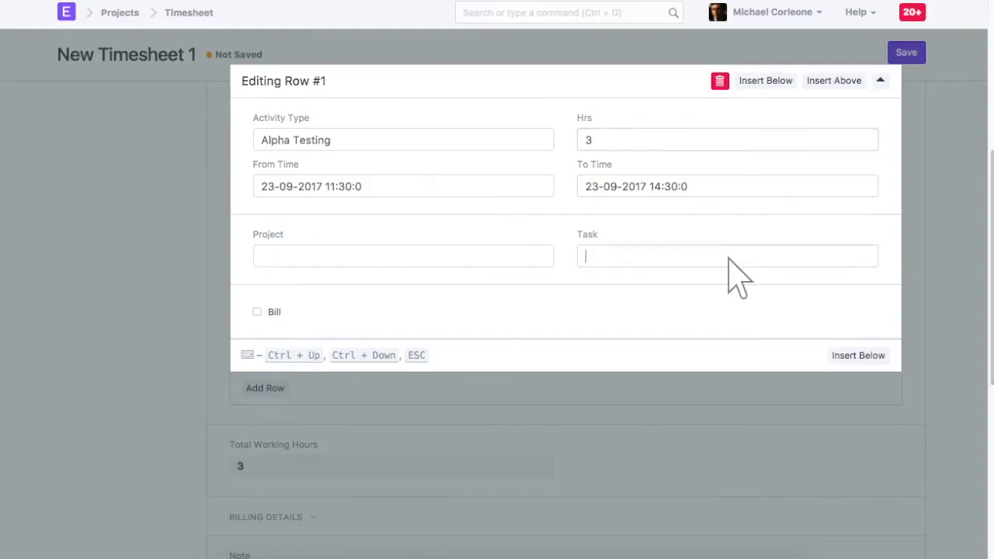
pyautogui.write('24')
pyautogui.scroll(-3, 734, 264)
pyautogui.click(729, 174)
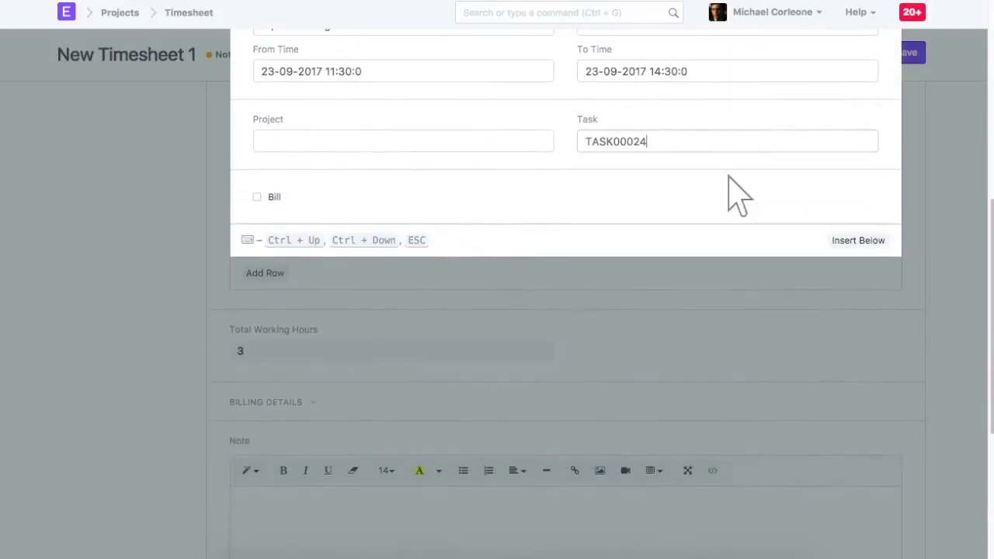
pyautogui.press('Escape')
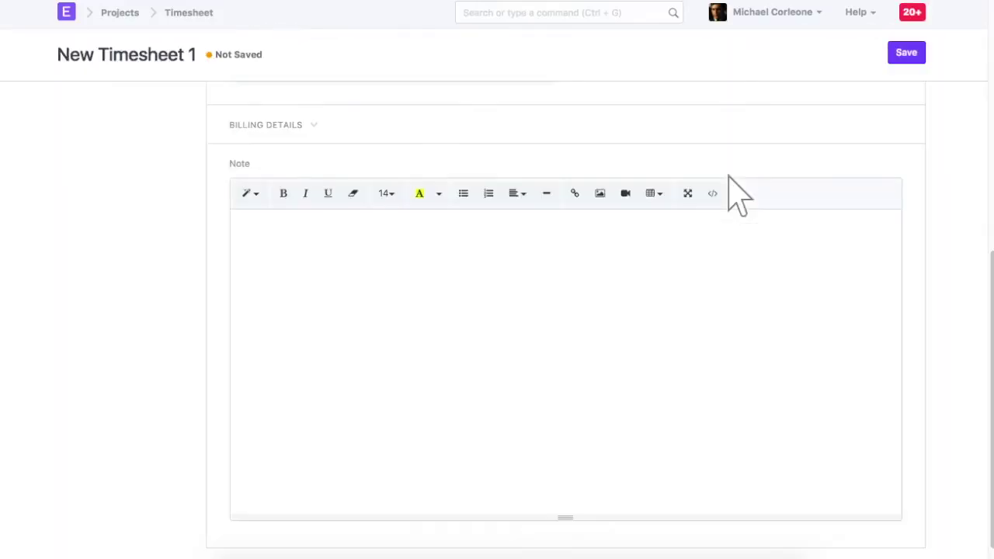
# Step: Save and submit timesheet TS-00026
pyautogui.click(907, 54)
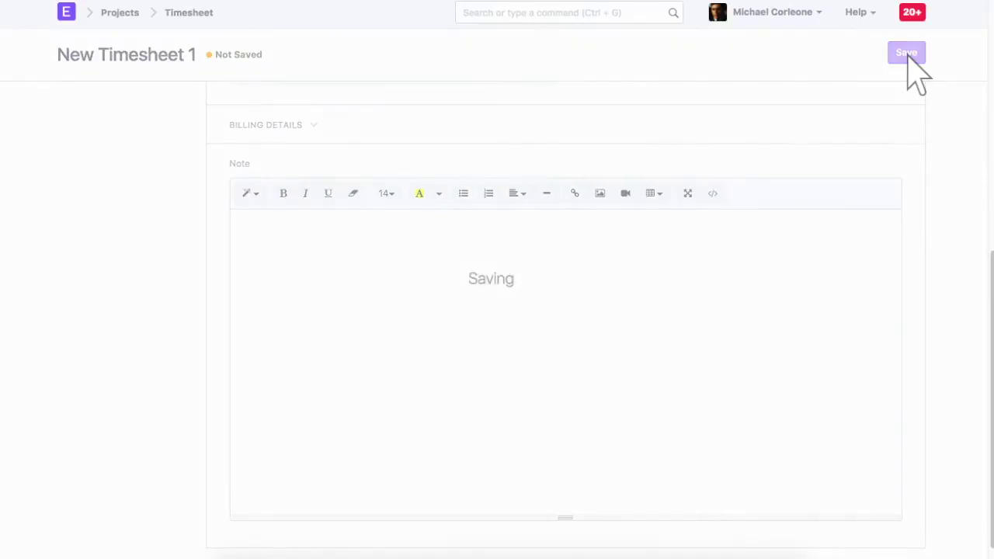
pyautogui.click(904, 55)
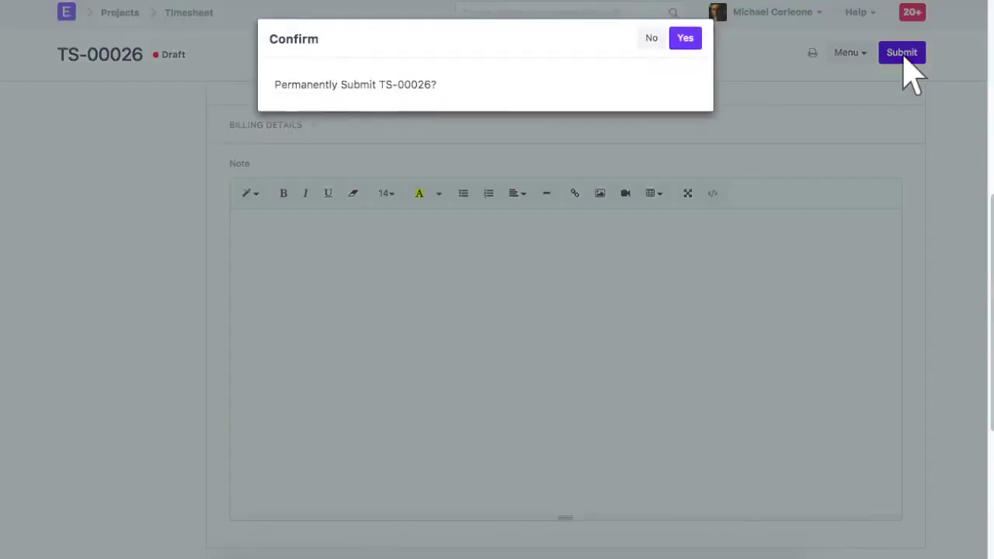
pyautogui.click(687, 38)
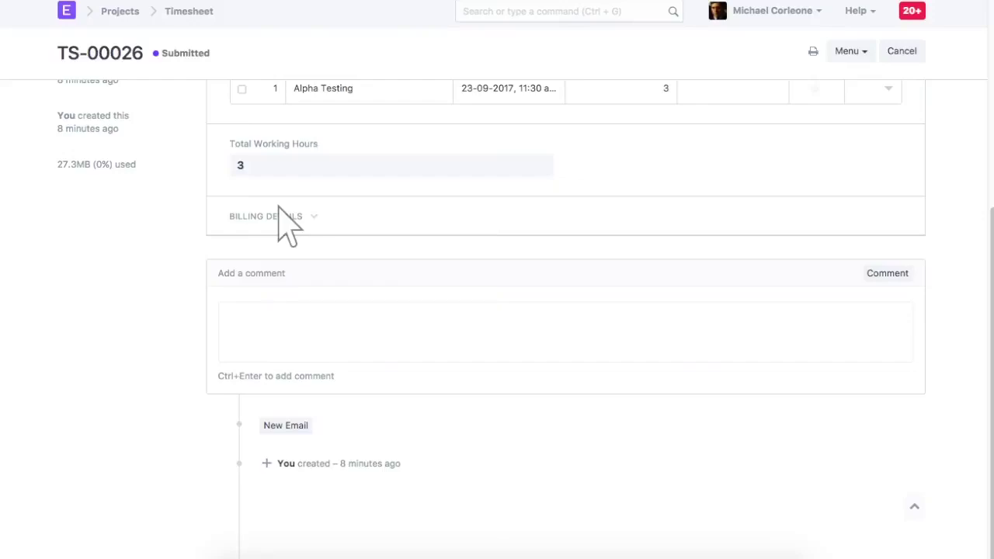
pyautogui.click(571, 13)
# Step: Search '24 in task' and reopen Test iPhone X to review its 3 actual hours
pyautogui.write('24 in task')
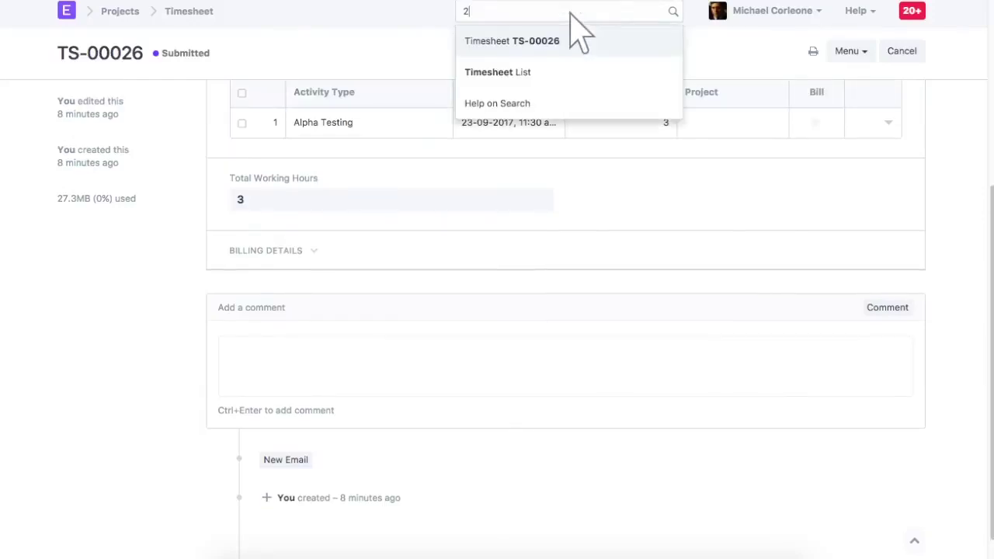
pyautogui.click(572, 72)
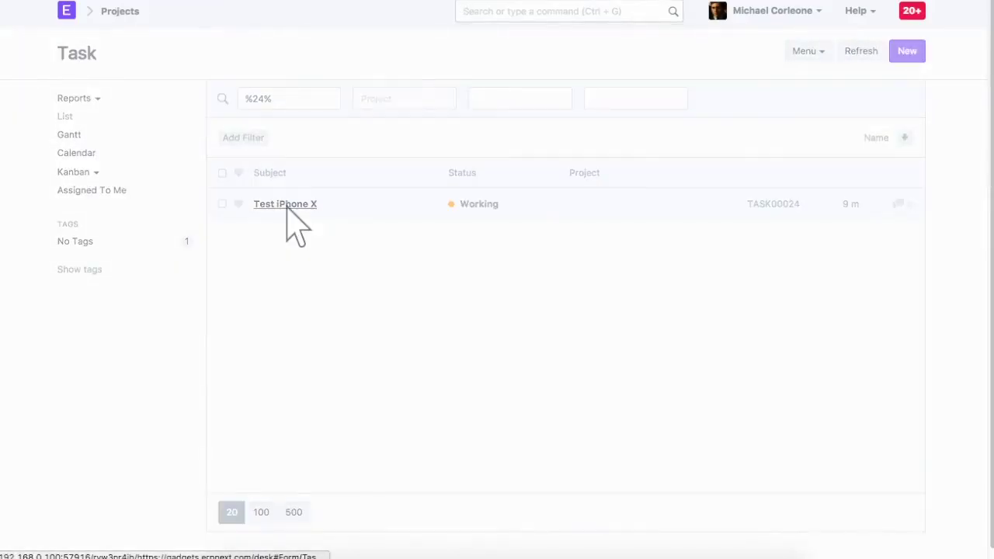
pyautogui.click(287, 207)
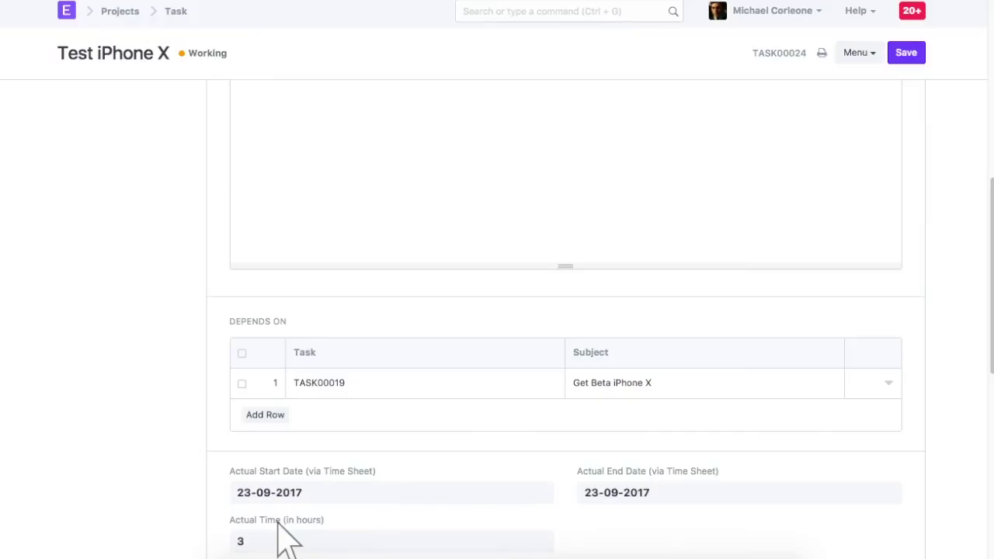
pyautogui.scroll(10, 278, 522)
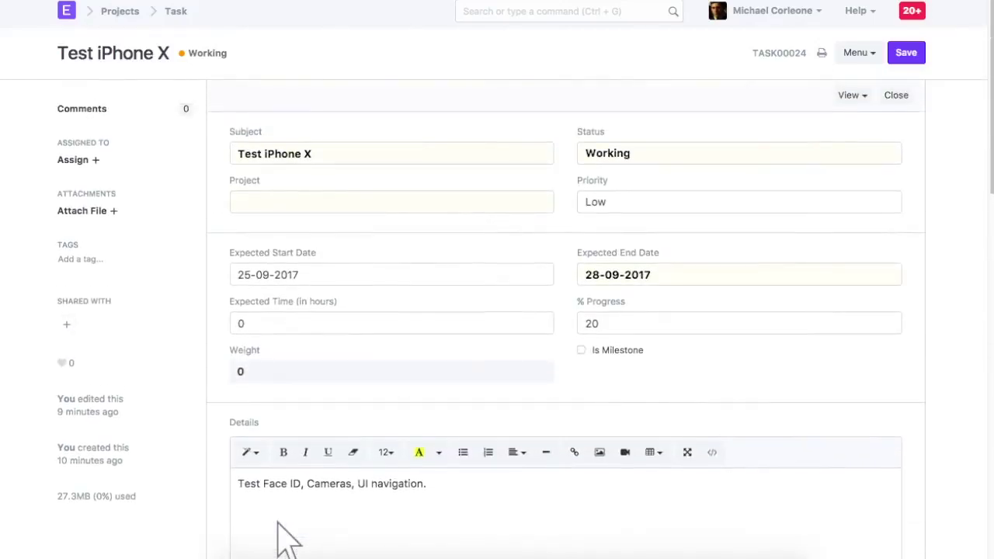